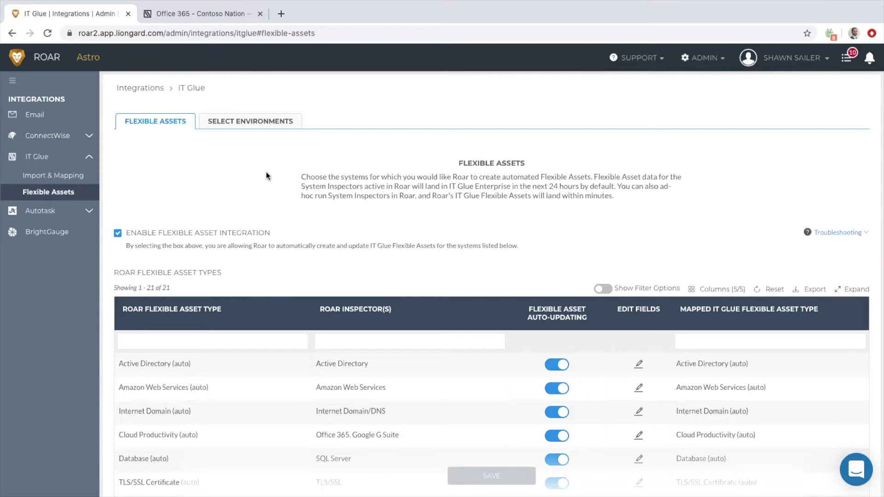
Scroll through the Flexible Assets table of 21 auto-updating asset types and back up
{"action": "scroll", "coordinate": [279, 239], "scroll_direction": "down", "scroll_amount": 3}
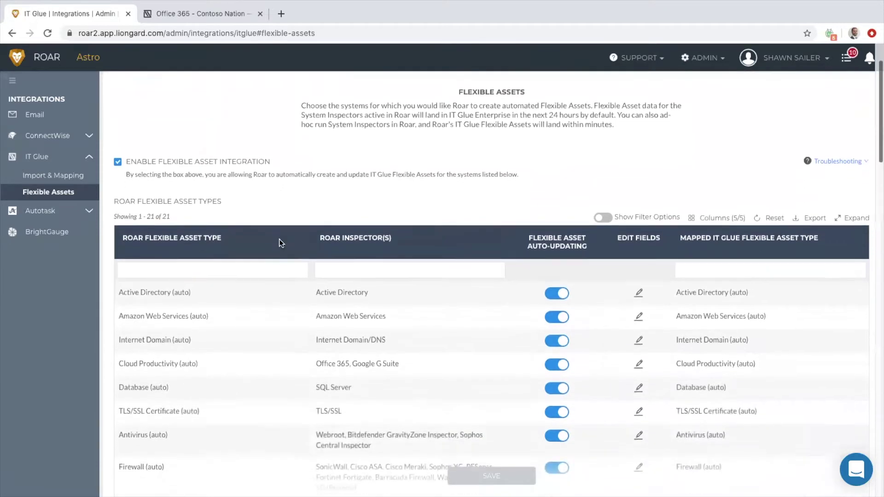
{"action": "scroll", "coordinate": [279, 239], "scroll_direction": "up", "scroll_amount": 3}
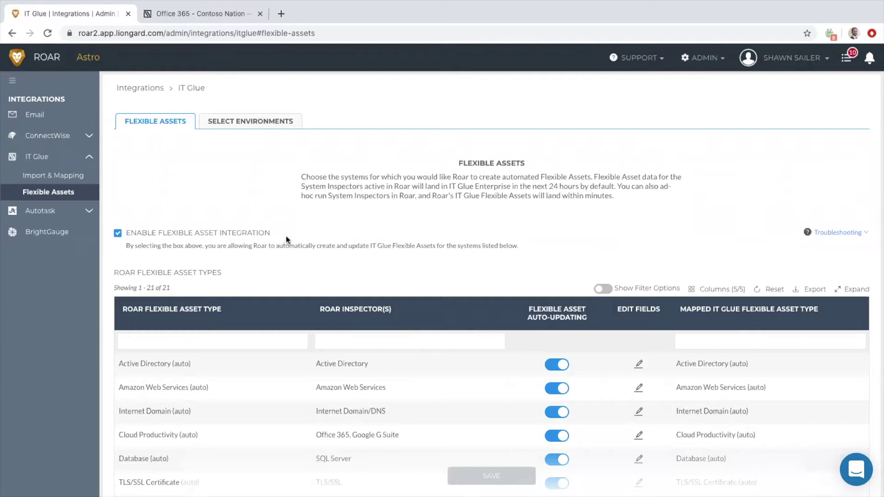
Check the IT Glue connection settings, then list the 46 IT Glue organizations awaiting import
{"action": "left_click", "coordinate": [41, 160]}
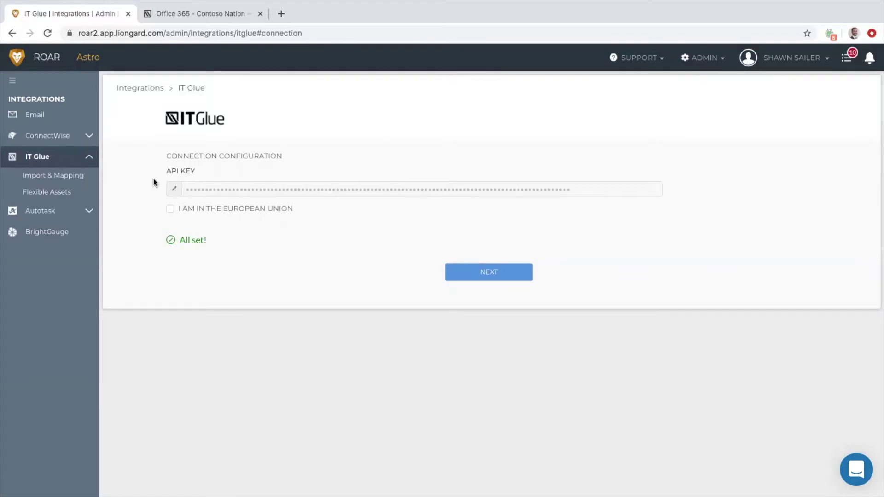
{"action": "left_click", "coordinate": [68, 179]}
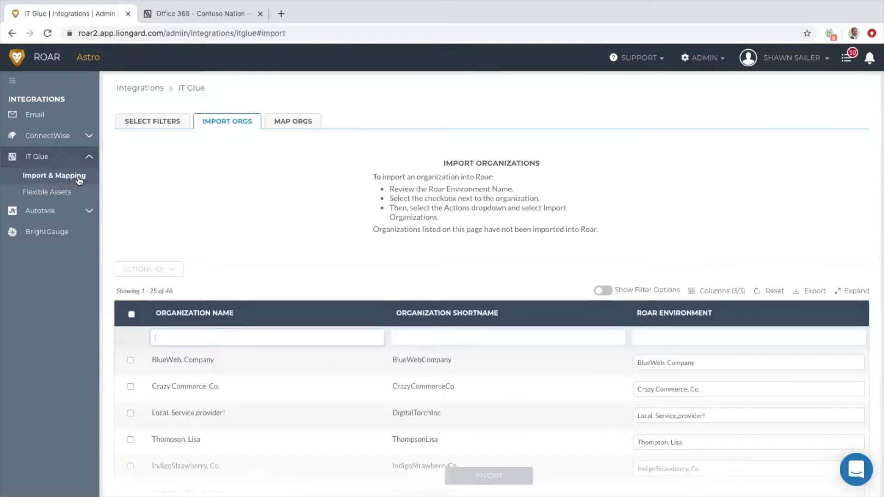
{"action": "scroll", "coordinate": [283, 264], "scroll_direction": "down", "scroll_amount": 1}
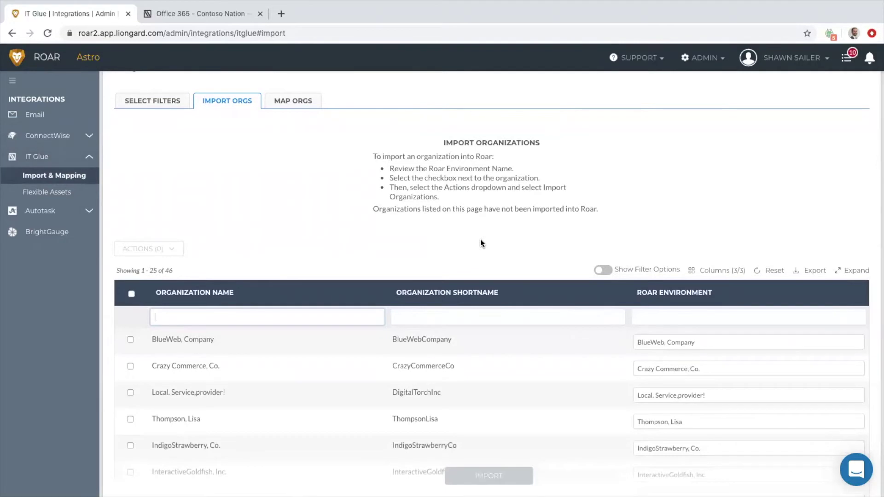
Return to Flexible Assets and view the 21 asset types with their mapped IT Glue types
{"action": "left_click", "coordinate": [50, 193]}
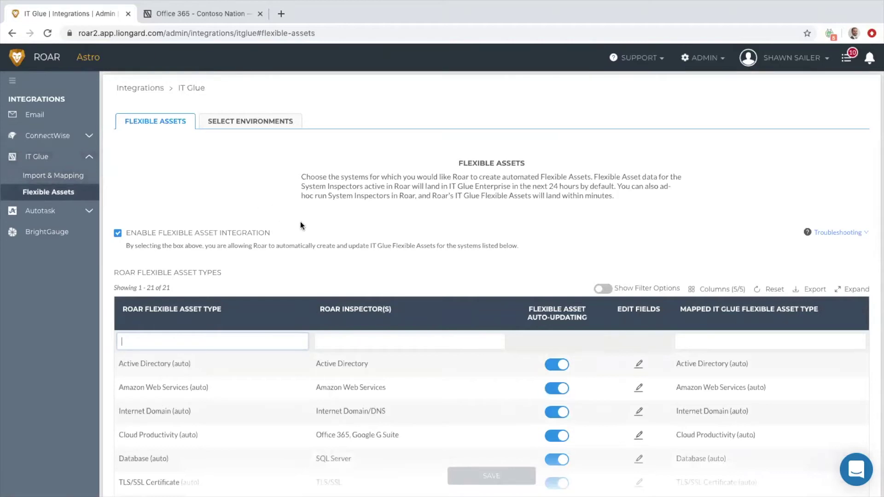
{"action": "scroll", "coordinate": [300, 224], "scroll_direction": "down", "scroll_amount": 3}
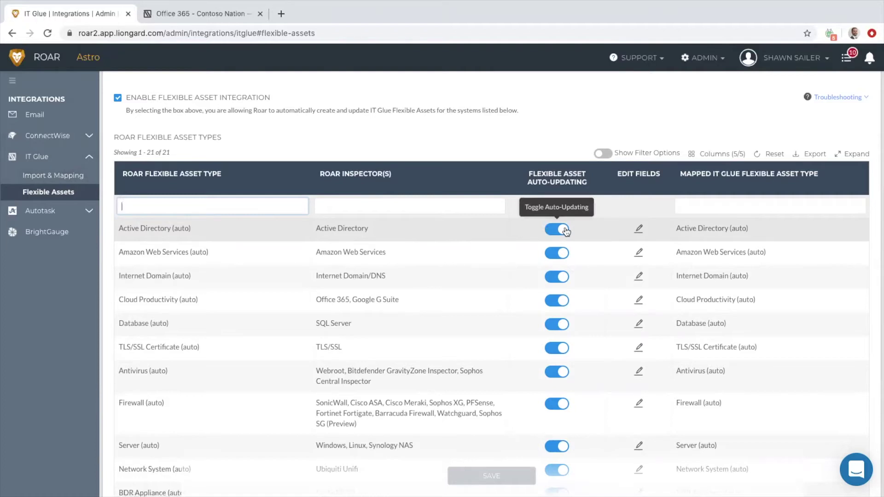
{"action": "left_click", "coordinate": [637, 229]}
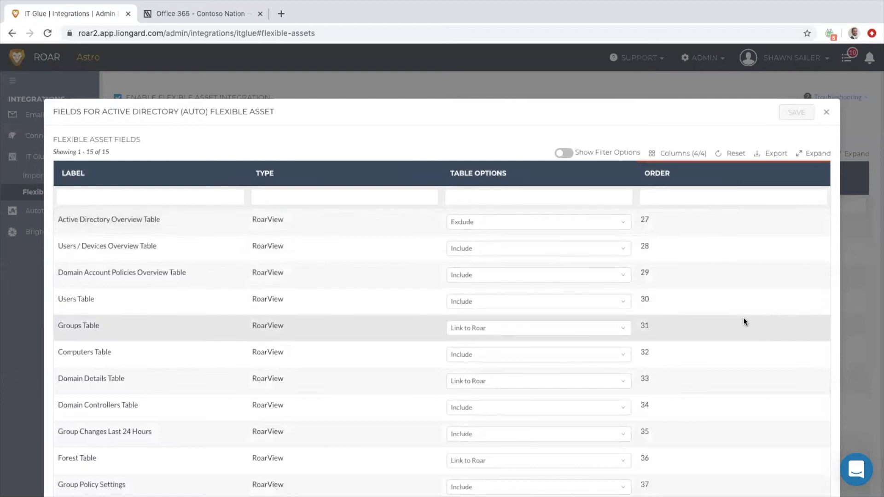
{"action": "scroll", "coordinate": [737, 334], "scroll_direction": "down", "scroll_amount": 2}
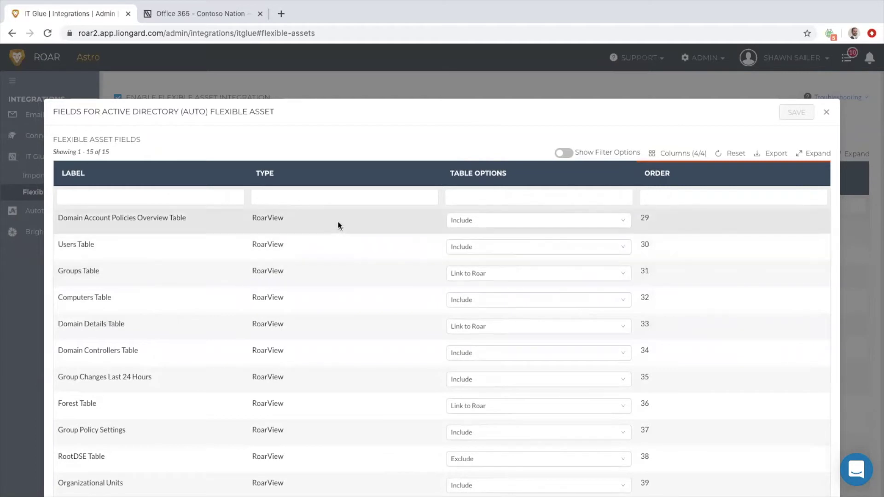
{"action": "left_click", "coordinate": [507, 227]}
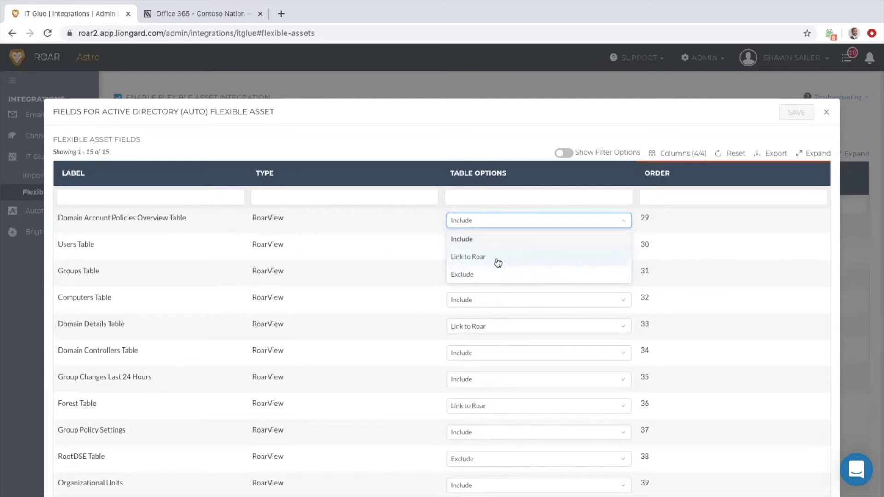
{"action": "left_click", "coordinate": [827, 112]}
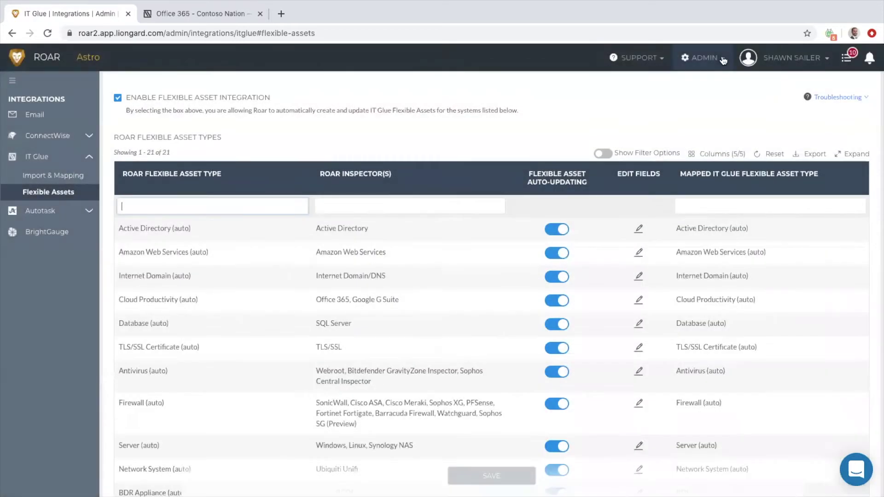
Switch to the Office 365 - Contoso Nation asset and review its licensing, user and domain tables
{"action": "left_click", "coordinate": [197, 16]}
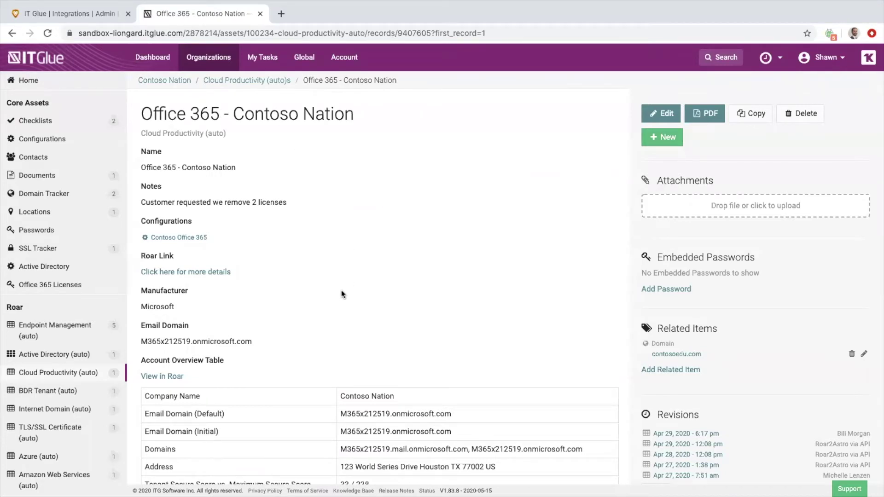
{"action": "scroll", "coordinate": [339, 289], "scroll_direction": "down", "scroll_amount": 2}
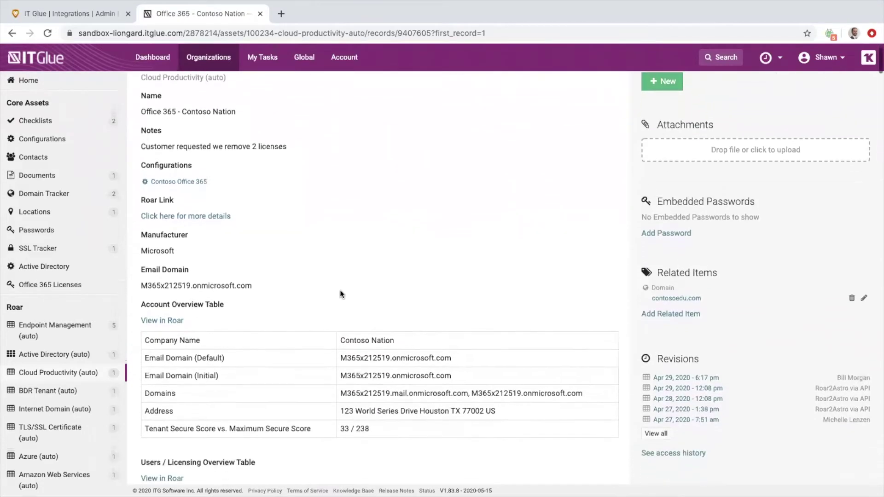
{"action": "scroll", "coordinate": [340, 290], "scroll_direction": "down", "scroll_amount": 5}
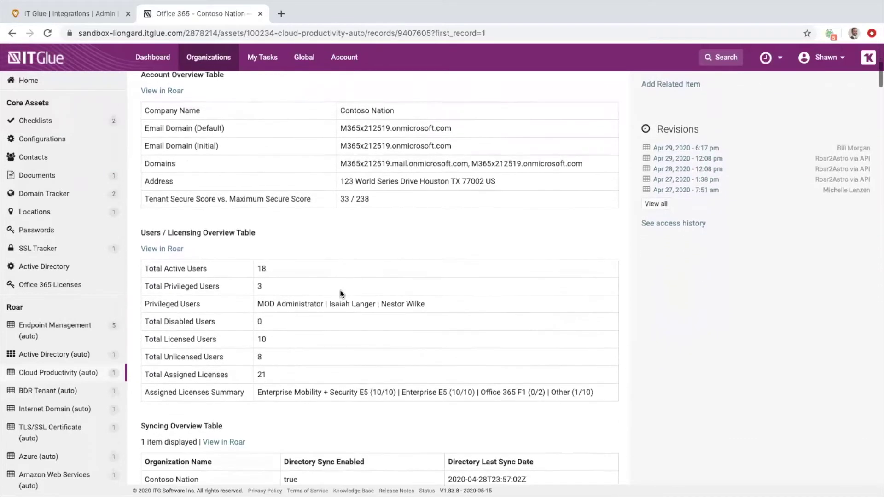
{"action": "scroll", "coordinate": [340, 290], "scroll_direction": "down", "scroll_amount": 5}
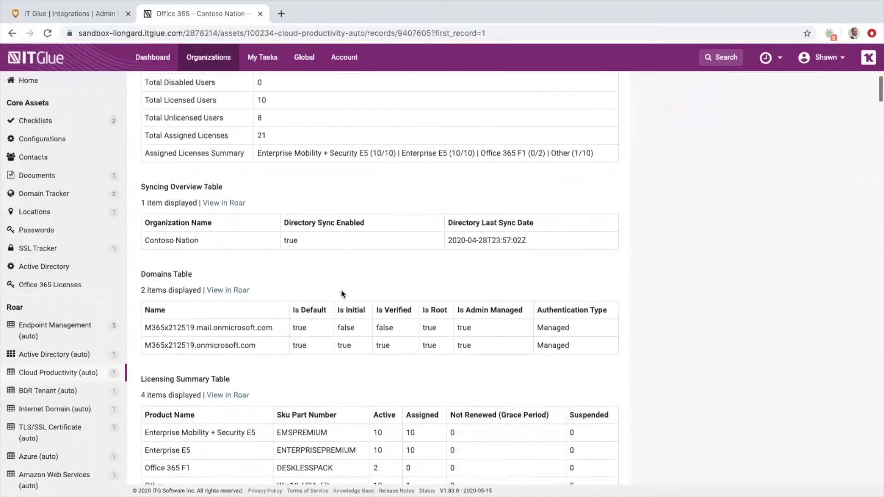
{"action": "scroll", "coordinate": [342, 290], "scroll_direction": "up", "scroll_amount": 1}
{"action": "scroll", "coordinate": [342, 289], "scroll_direction": "down", "scroll_amount": 4}
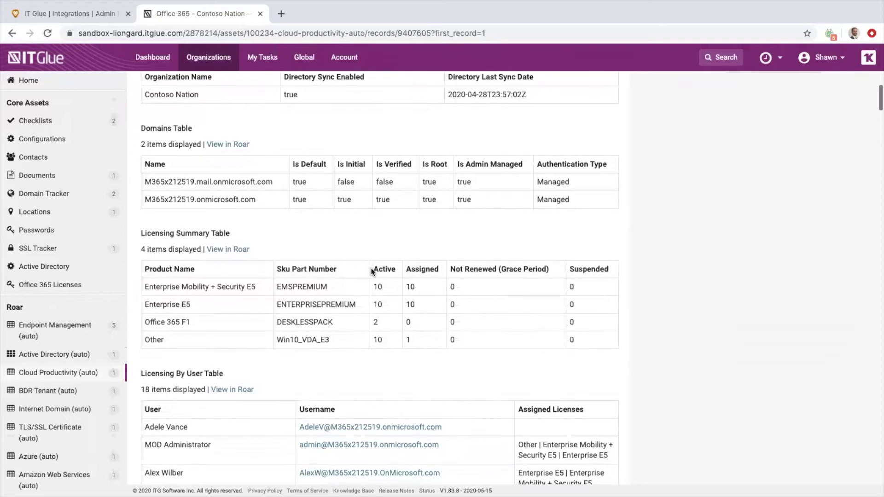
{"action": "scroll", "coordinate": [376, 316], "scroll_direction": "down", "scroll_amount": 4}
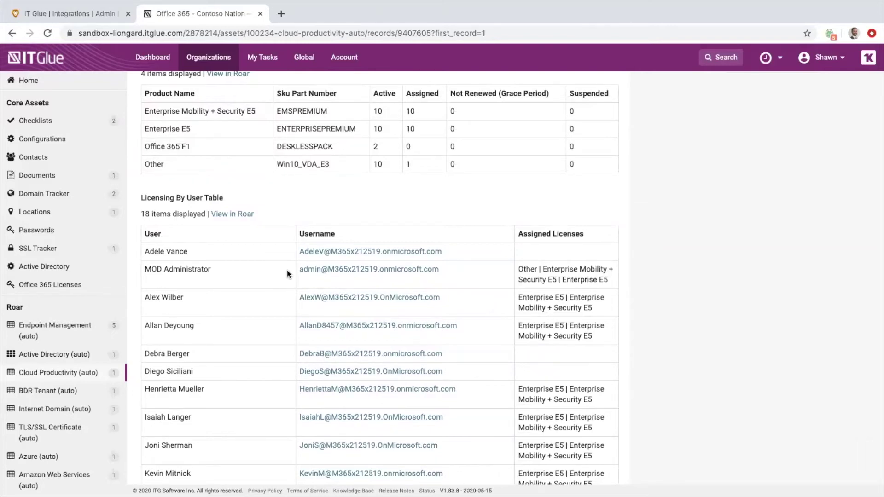
{"action": "scroll", "coordinate": [286, 269], "scroll_direction": "up", "scroll_amount": 12}
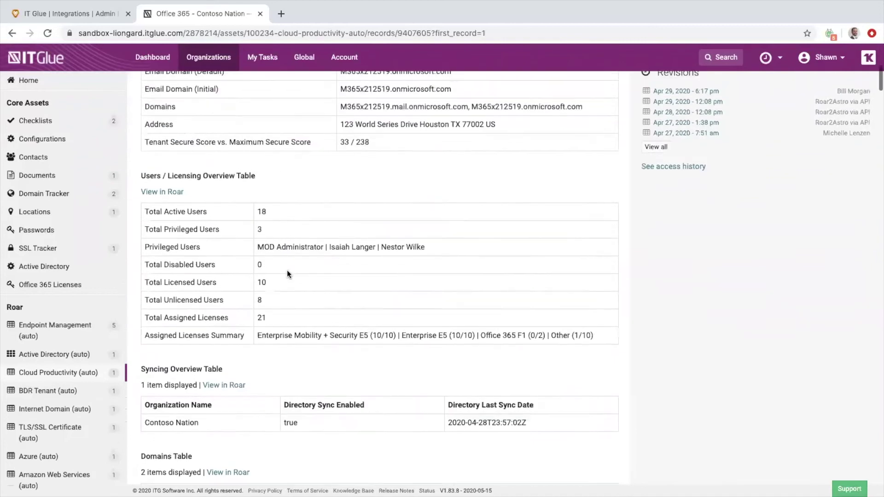
{"action": "scroll", "coordinate": [286, 271], "scroll_direction": "up", "scroll_amount": 6}
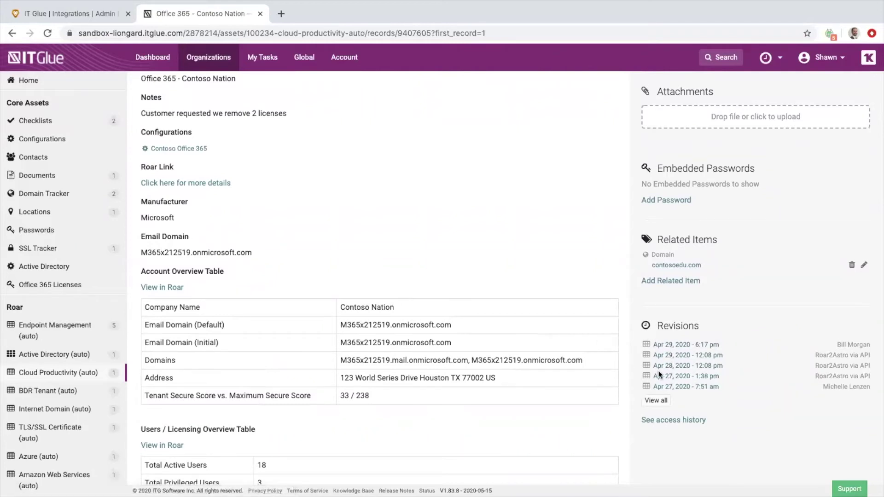
{"action": "scroll", "coordinate": [275, 233], "scroll_direction": "up", "scroll_amount": 2}
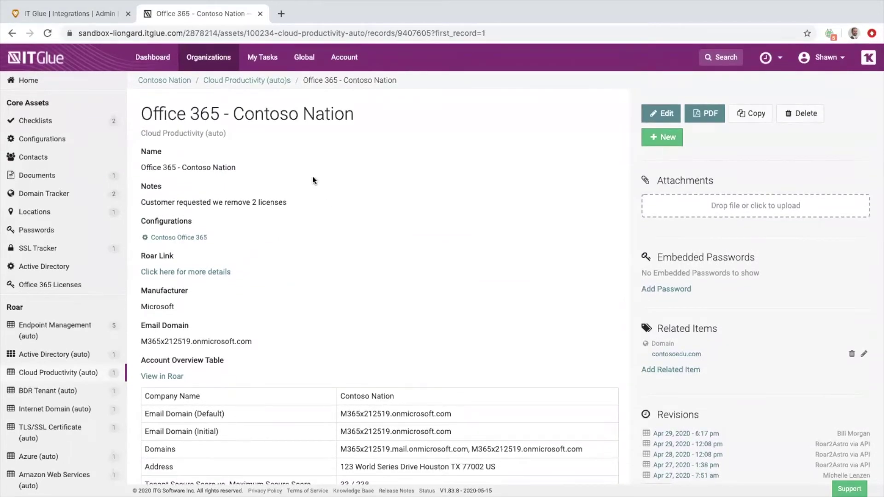
Highlight the licence-removal note, then open the Office 365 - Contoso Nation asset for editing
{"action": "left_click_drag", "start_coordinate": [304, 203], "coordinate": [137, 202]}
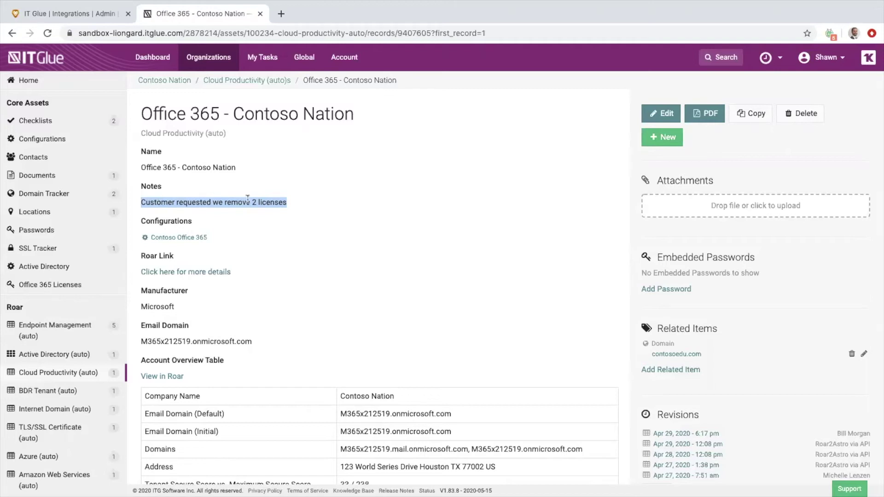
{"action": "left_click", "coordinate": [295, 206]}
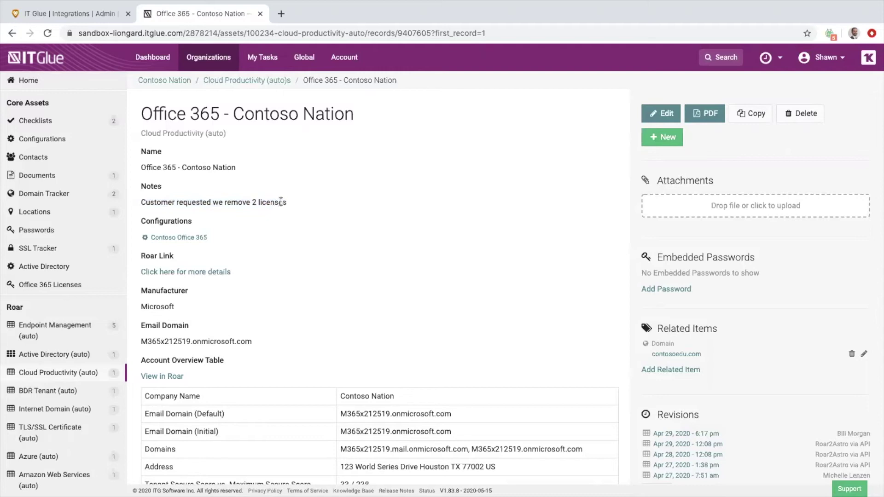
{"action": "left_click", "coordinate": [652, 117]}
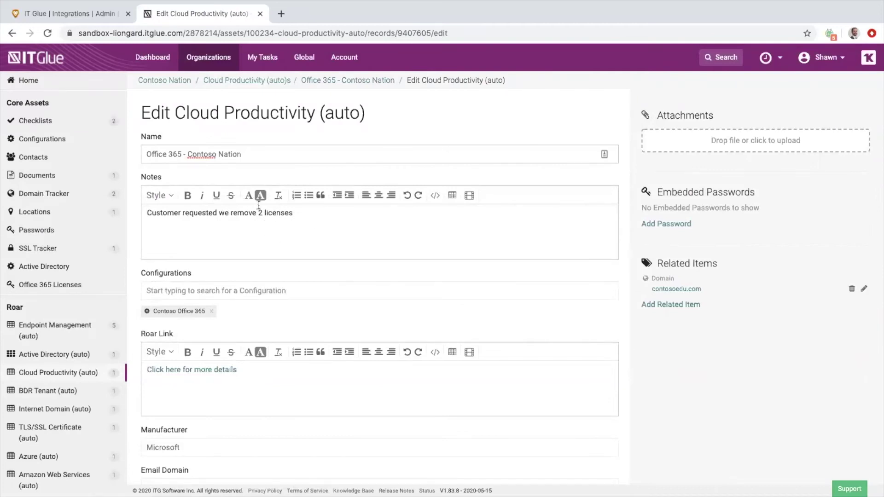
{"action": "left_click", "coordinate": [12, 34]}
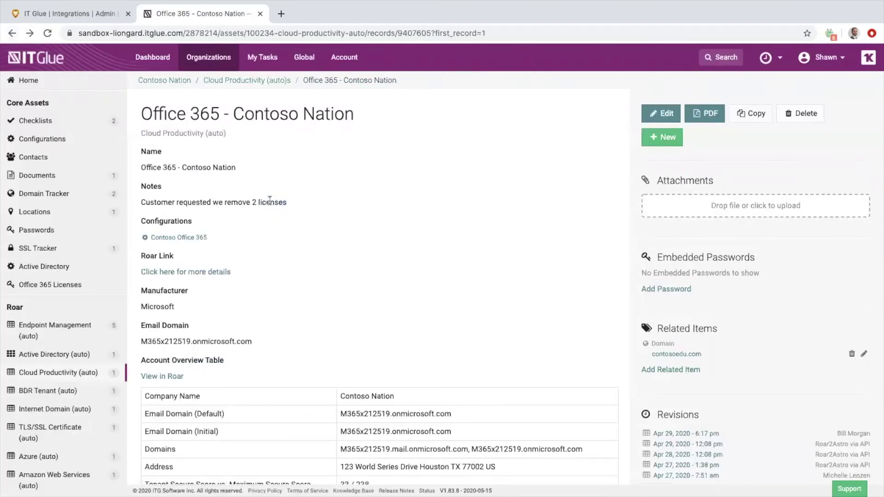
{"action": "scroll", "coordinate": [256, 224], "scroll_direction": "down", "scroll_amount": 5}
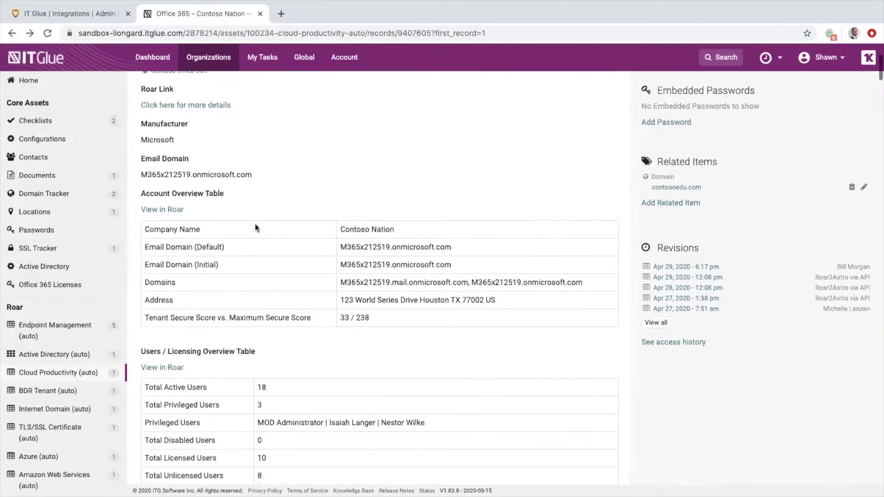
{"action": "scroll", "coordinate": [255, 224], "scroll_direction": "down", "scroll_amount": 5}
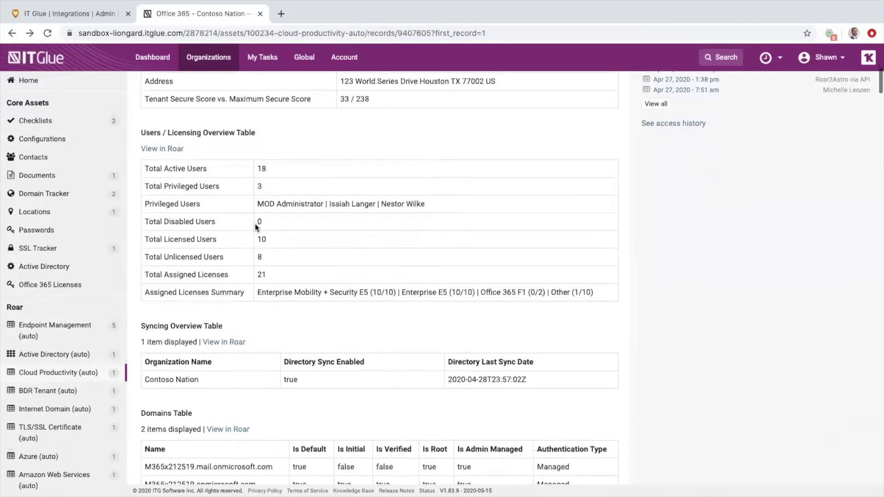
{"action": "scroll", "coordinate": [255, 223], "scroll_direction": "up", "scroll_amount": 10}
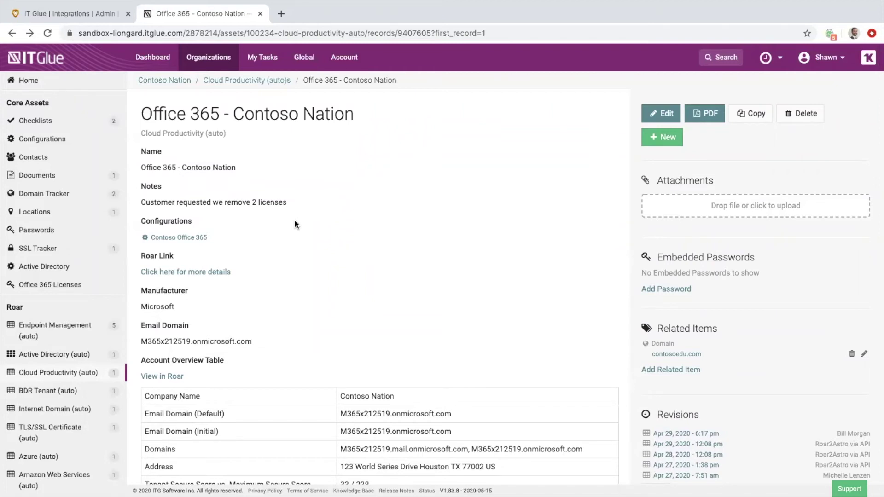
{"action": "scroll", "coordinate": [363, 374], "scroll_direction": "down", "scroll_amount": 5}
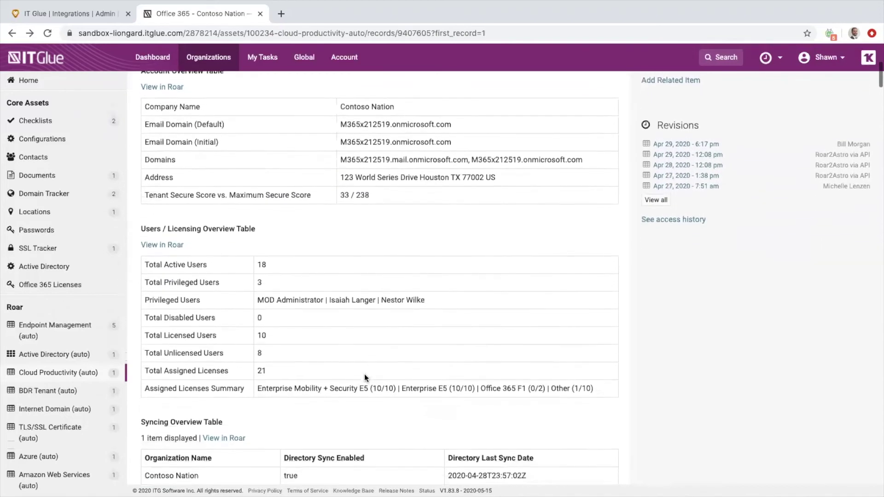
{"action": "scroll", "coordinate": [363, 374], "scroll_direction": "up", "scroll_amount": 8}
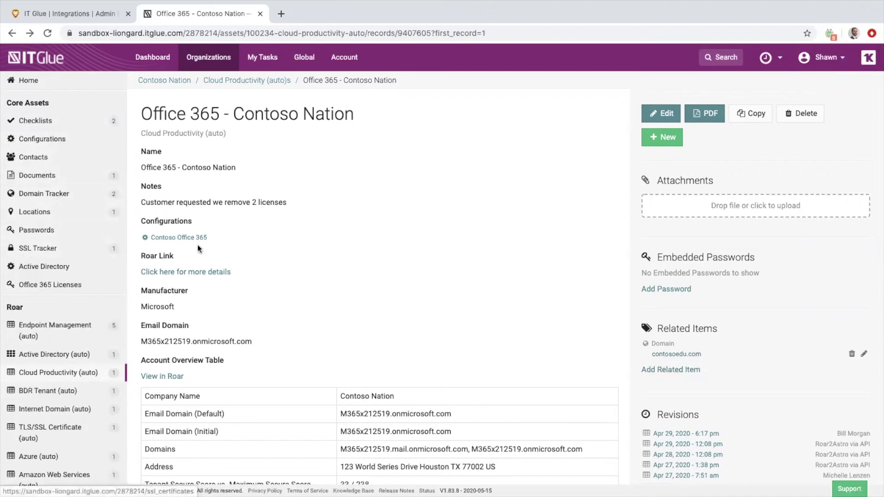
{"action": "scroll", "coordinate": [72, 347], "scroll_direction": "down", "scroll_amount": 3}
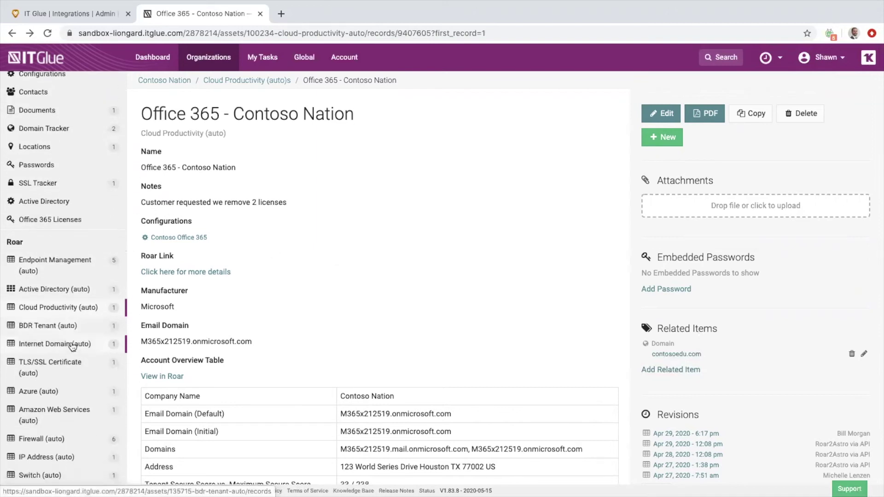
{"action": "scroll", "coordinate": [73, 346], "scroll_direction": "up", "scroll_amount": 2}
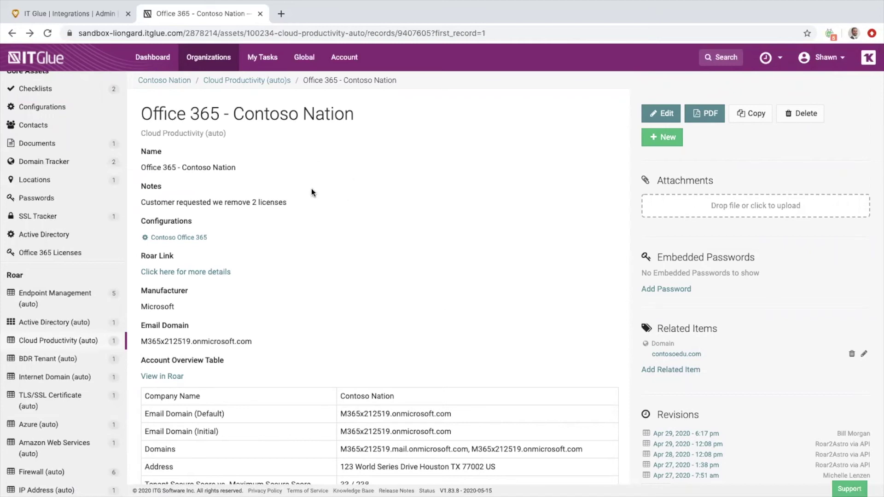
Go to Contoso Nation's Active Directory assets and start a new, empty Active Directory asset
{"action": "left_click", "coordinate": [60, 235]}
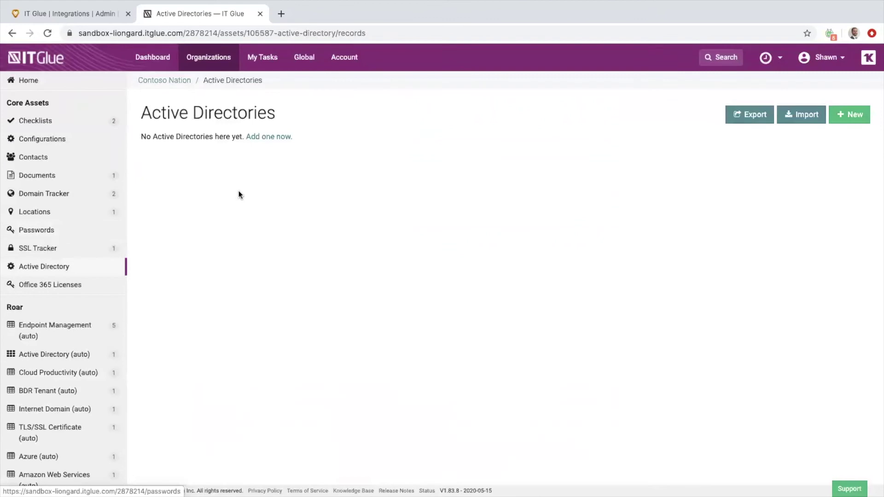
{"action": "left_click", "coordinate": [851, 119]}
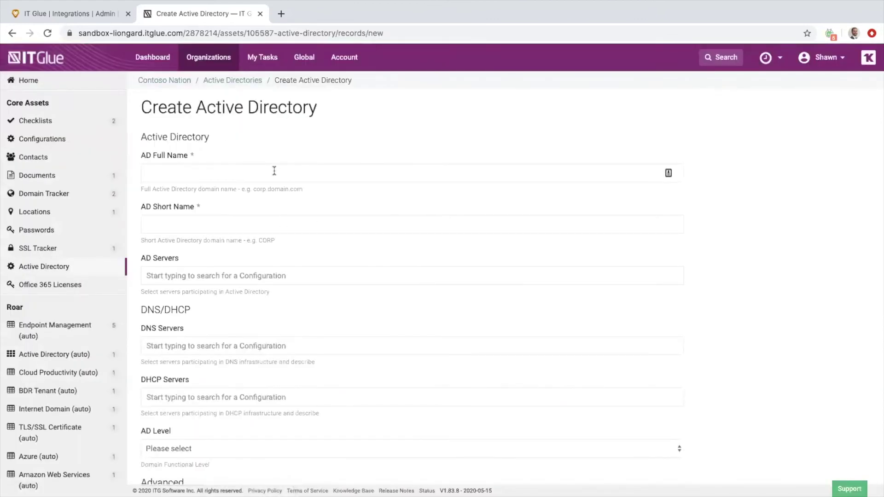
{"action": "scroll", "coordinate": [286, 336], "scroll_direction": "down", "scroll_amount": 5}
{"action": "scroll", "coordinate": [287, 335], "scroll_direction": "down", "scroll_amount": 6}
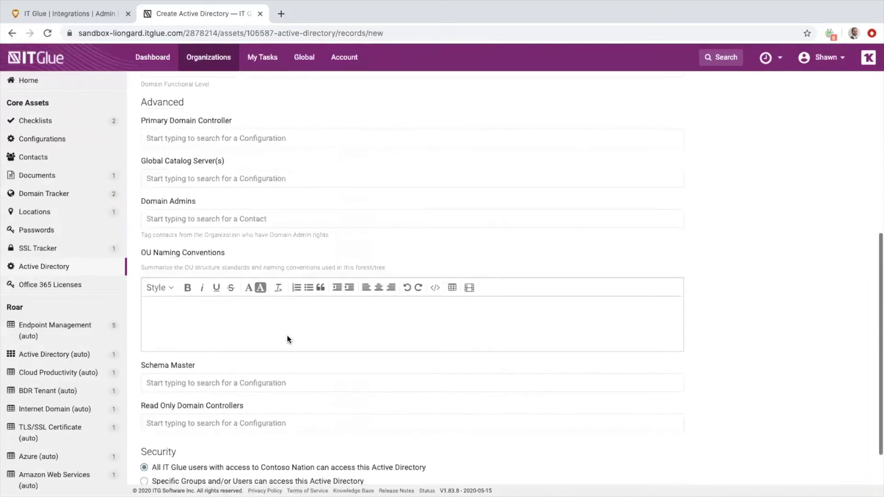
{"action": "scroll", "coordinate": [288, 336], "scroll_direction": "up", "scroll_amount": 3}
{"action": "scroll", "coordinate": [287, 336], "scroll_direction": "up", "scroll_amount": 8}
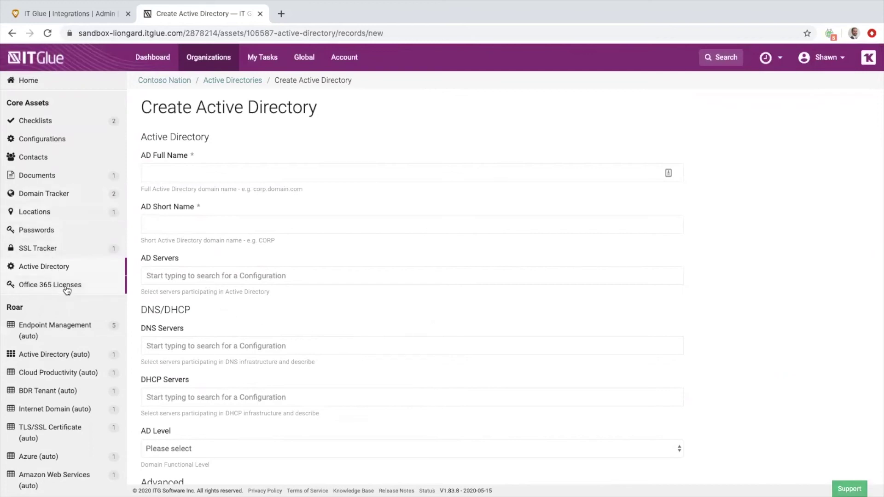
Open the Active Directory - Contoso Domain (auto) record and browse its overview and Users tables
{"action": "left_click", "coordinate": [57, 354]}
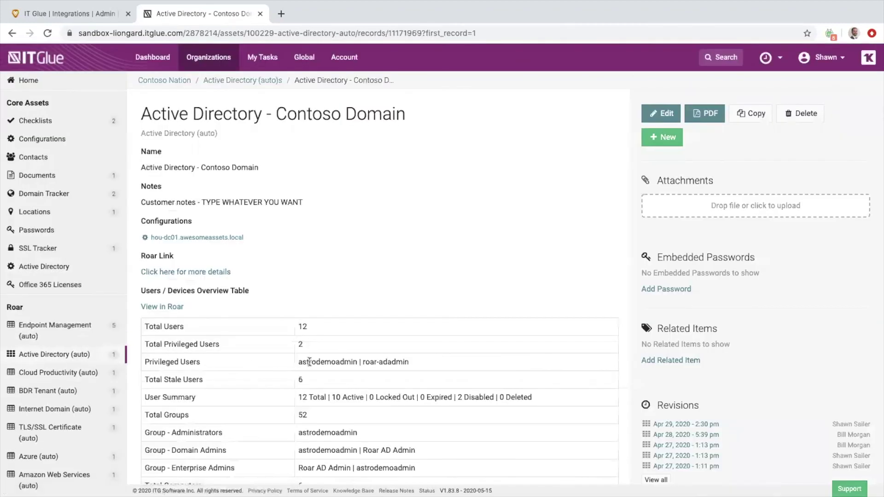
{"action": "scroll", "coordinate": [308, 361], "scroll_direction": "down", "scroll_amount": 2}
{"action": "scroll", "coordinate": [309, 363], "scroll_direction": "down", "scroll_amount": 8}
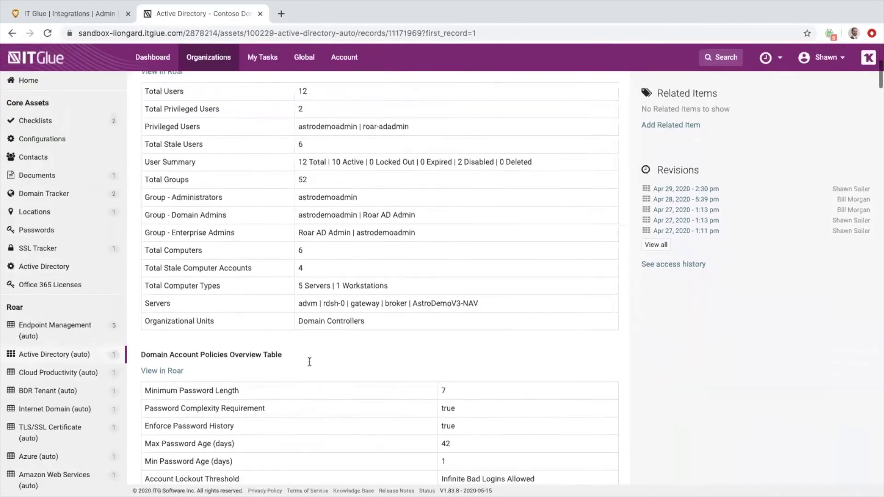
{"action": "scroll", "coordinate": [309, 361], "scroll_direction": "down", "scroll_amount": 4}
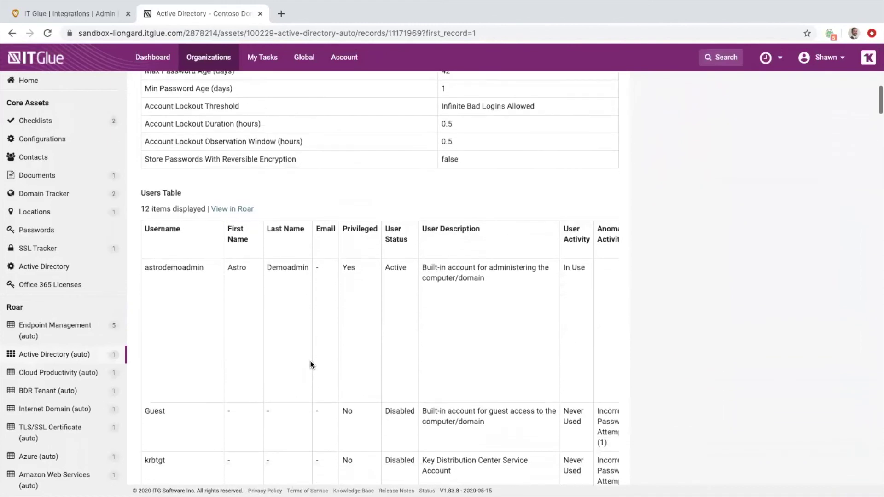
{"action": "scroll", "coordinate": [310, 361], "scroll_direction": "right", "scroll_amount": 3}
{"action": "scroll", "coordinate": [310, 360], "scroll_direction": "right", "scroll_amount": 3}
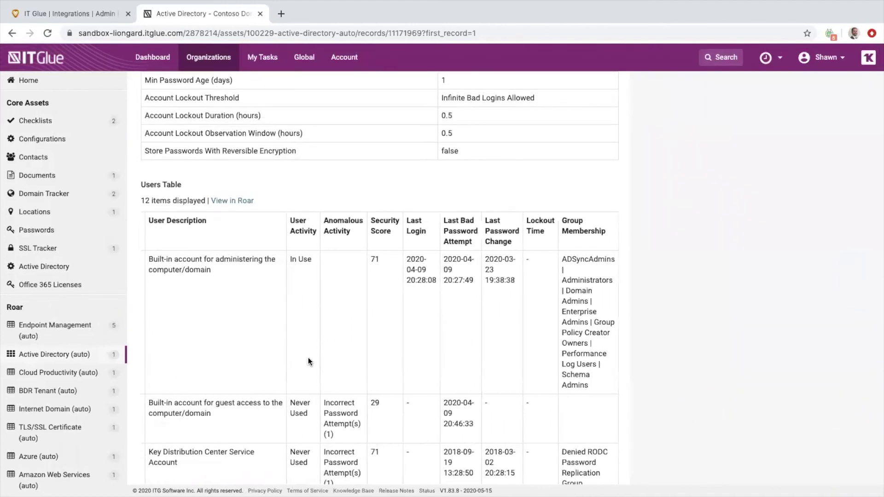
{"action": "scroll", "coordinate": [349, 359], "scroll_direction": "left", "scroll_amount": 1}
{"action": "scroll", "coordinate": [311, 345], "scroll_direction": "left", "scroll_amount": 3}
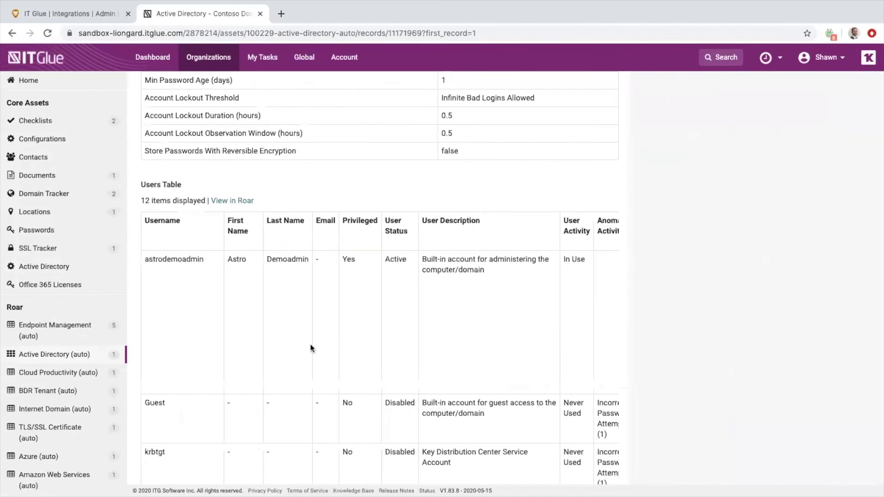
{"action": "scroll", "coordinate": [310, 344], "scroll_direction": "down", "scroll_amount": 10}
{"action": "scroll", "coordinate": [309, 345], "scroll_direction": "down", "scroll_amount": 3}
{"action": "scroll", "coordinate": [308, 344], "scroll_direction": "up", "scroll_amount": 15}
Switch back to Roar's IT Glue integration and review all 21 auto-updating flexible asset types
{"action": "left_click", "coordinate": [56, 14]}
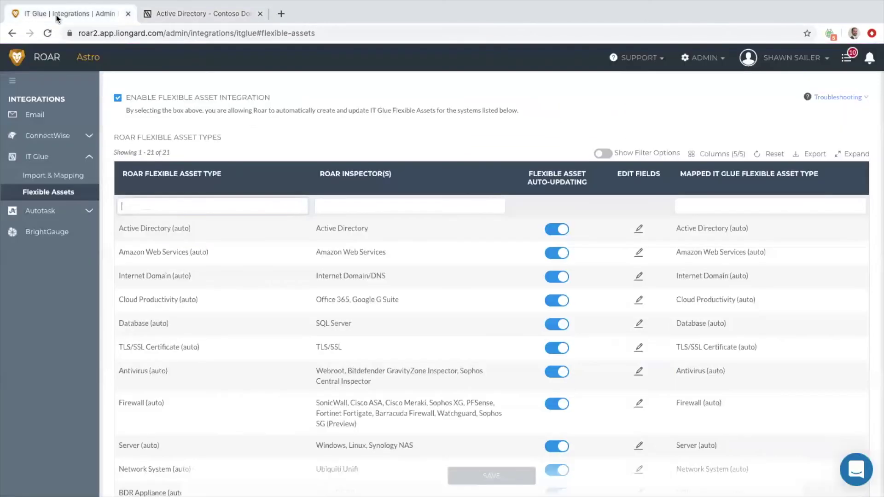
{"action": "scroll", "coordinate": [333, 341], "scroll_direction": "down", "scroll_amount": 1}
{"action": "scroll", "coordinate": [334, 341], "scroll_direction": "down", "scroll_amount": 2}
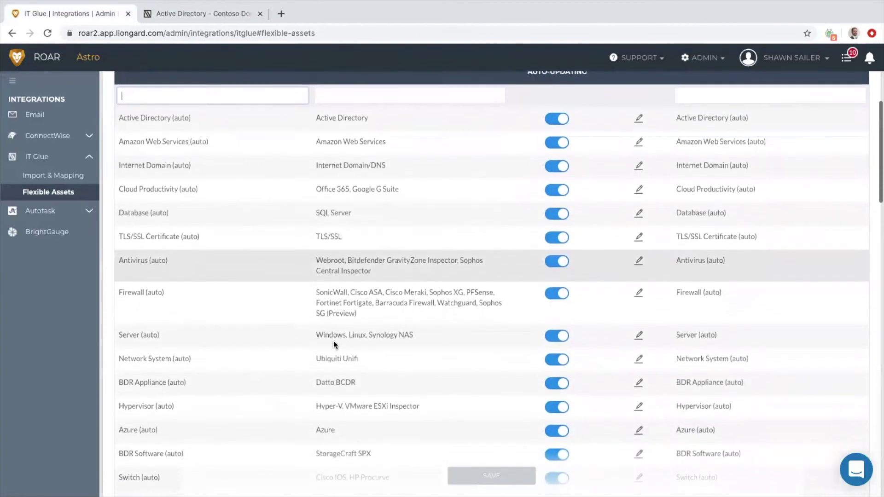
{"action": "scroll", "coordinate": [334, 341], "scroll_direction": "down", "scroll_amount": 2}
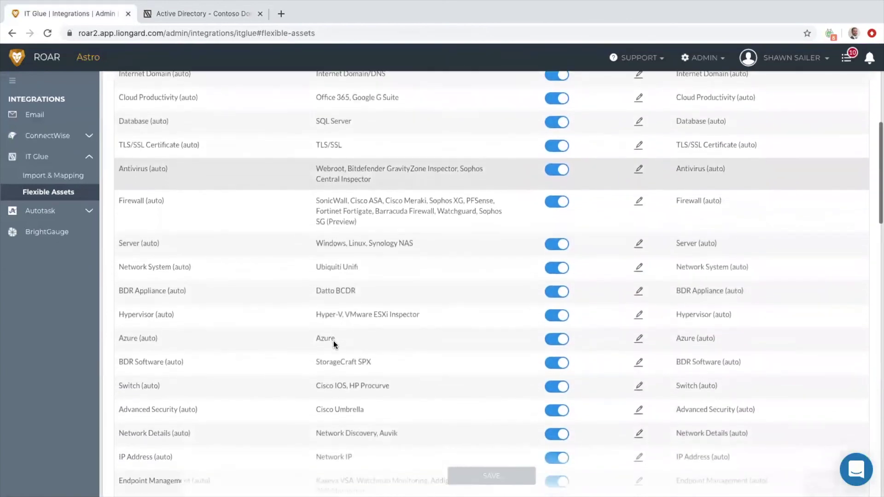
{"action": "scroll", "coordinate": [333, 344], "scroll_direction": "down", "scroll_amount": 4}
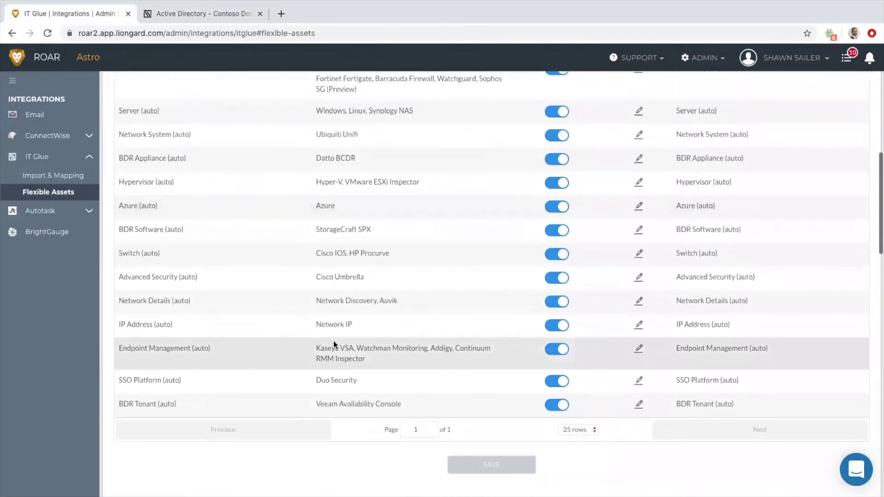
{"action": "scroll", "coordinate": [333, 344], "scroll_direction": "down", "scroll_amount": 2}
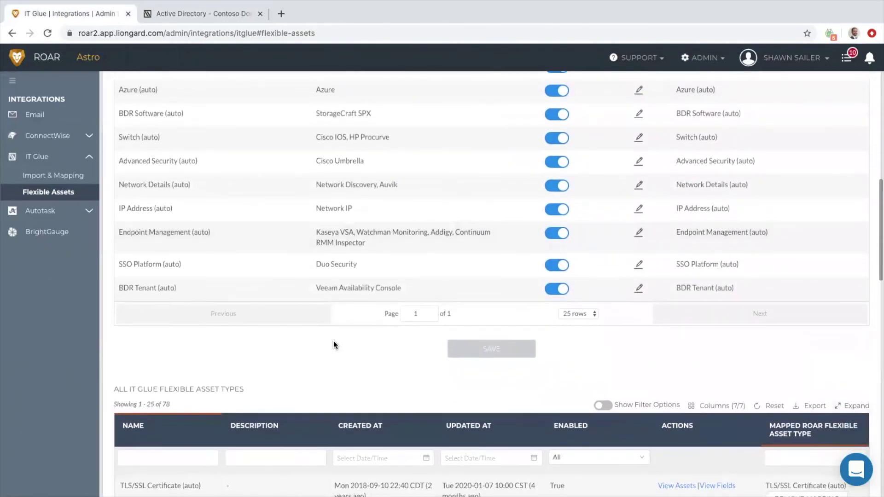
{"action": "scroll", "coordinate": [333, 344], "scroll_direction": "up", "scroll_amount": 1}
{"action": "scroll", "coordinate": [334, 340], "scroll_direction": "up", "scroll_amount": 10}
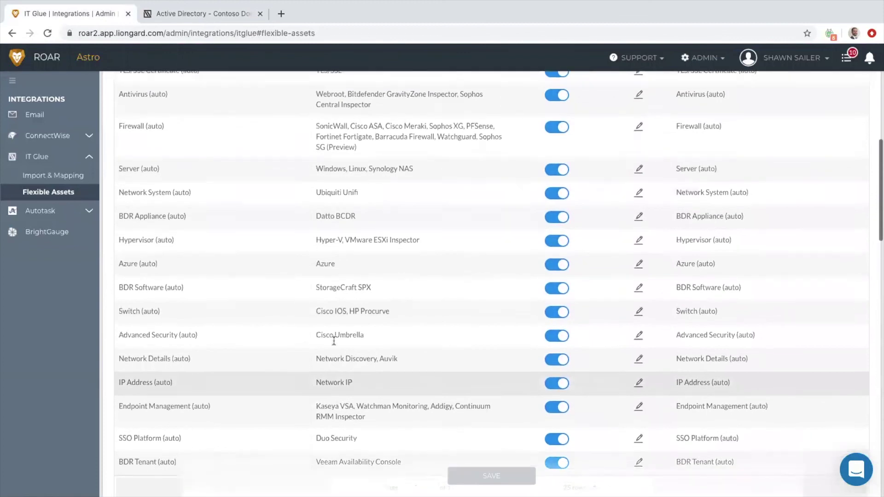
{"action": "scroll", "coordinate": [334, 340], "scroll_direction": "up", "scroll_amount": 4}
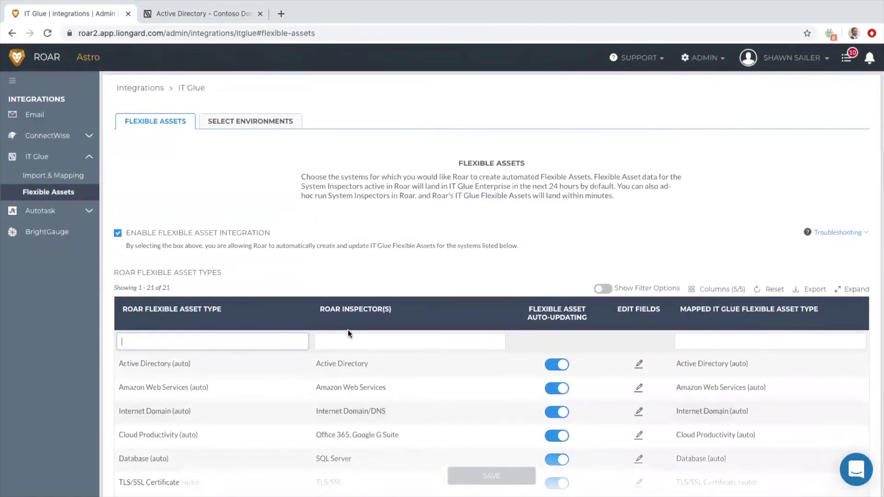